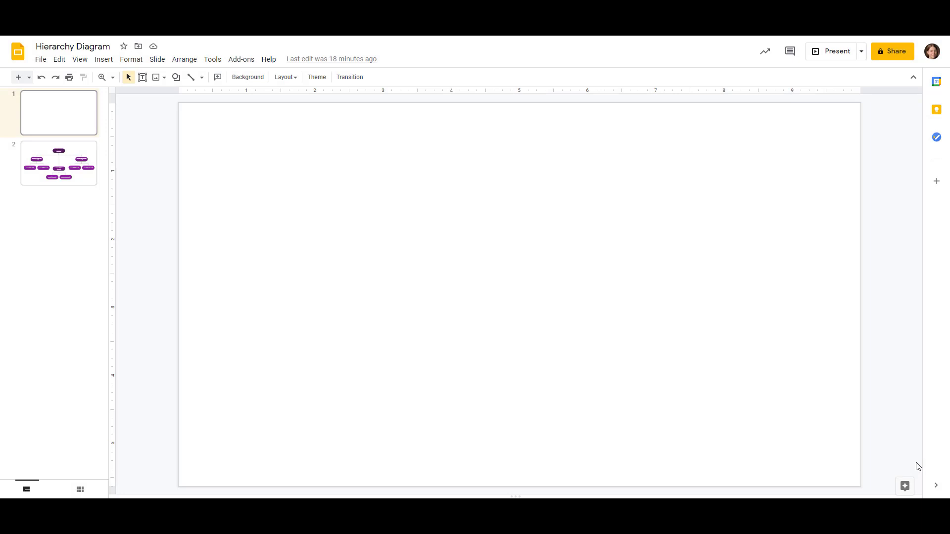
# Open the Diagrams side panel from the Insert menu
pyautogui.click(104, 59)
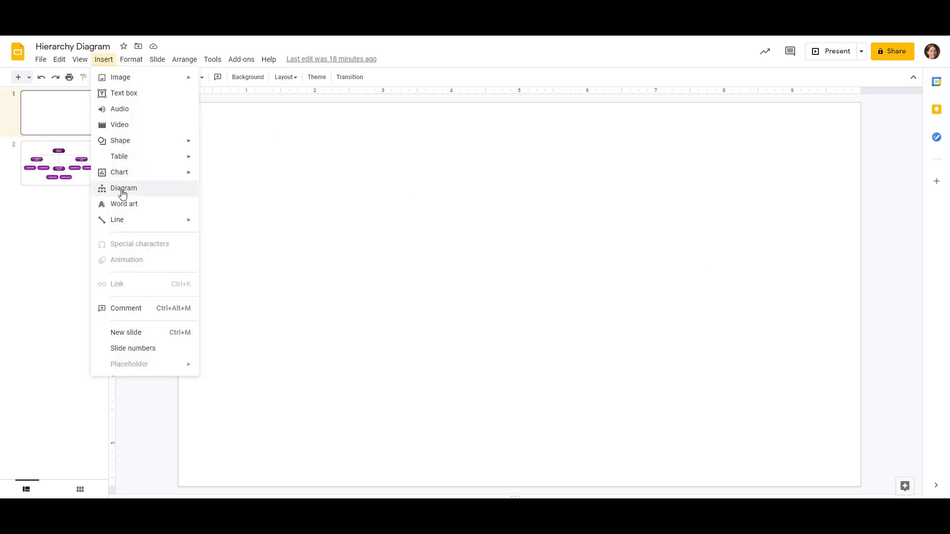
pyautogui.click(123, 189)
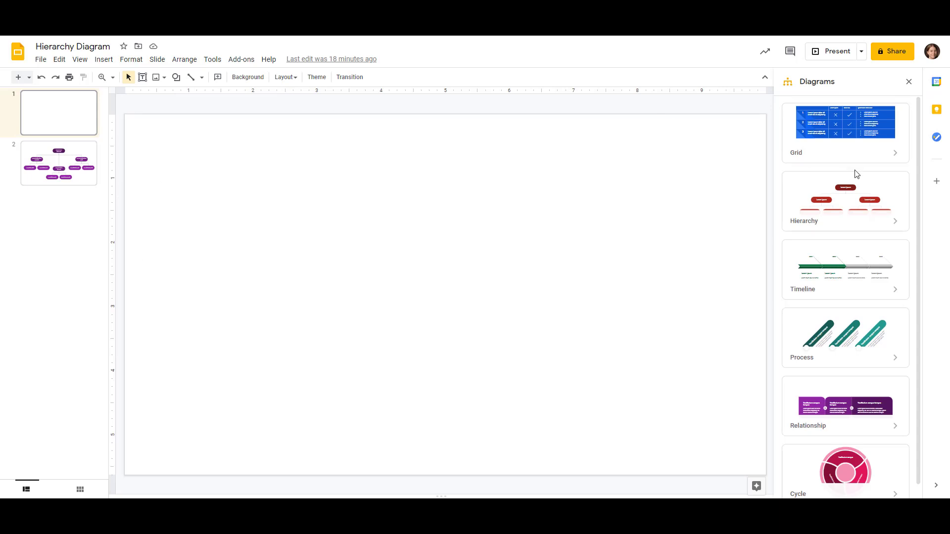
# Pick the Hierarchy diagram type at 3 levels in purple and browse its templates
pyautogui.click(896, 227)
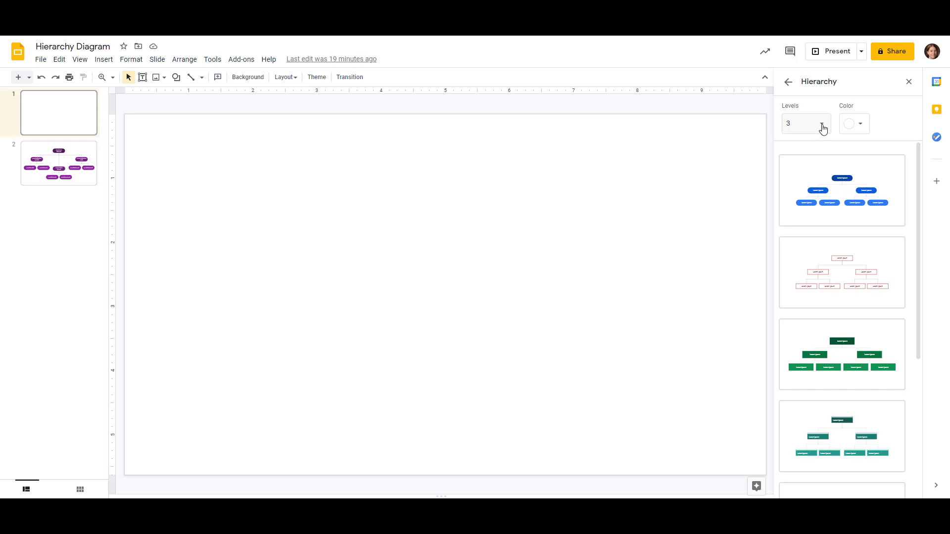
pyautogui.click(823, 127)
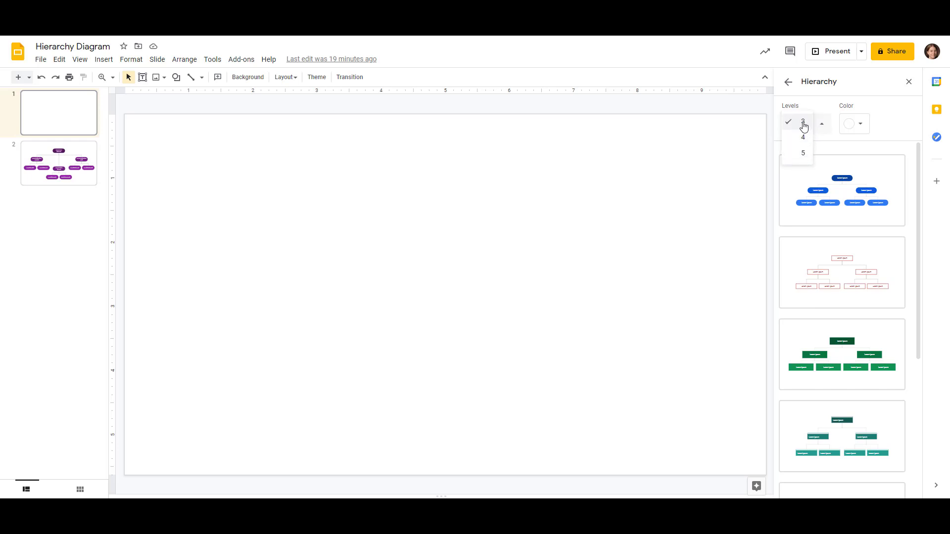
pyautogui.click(803, 124)
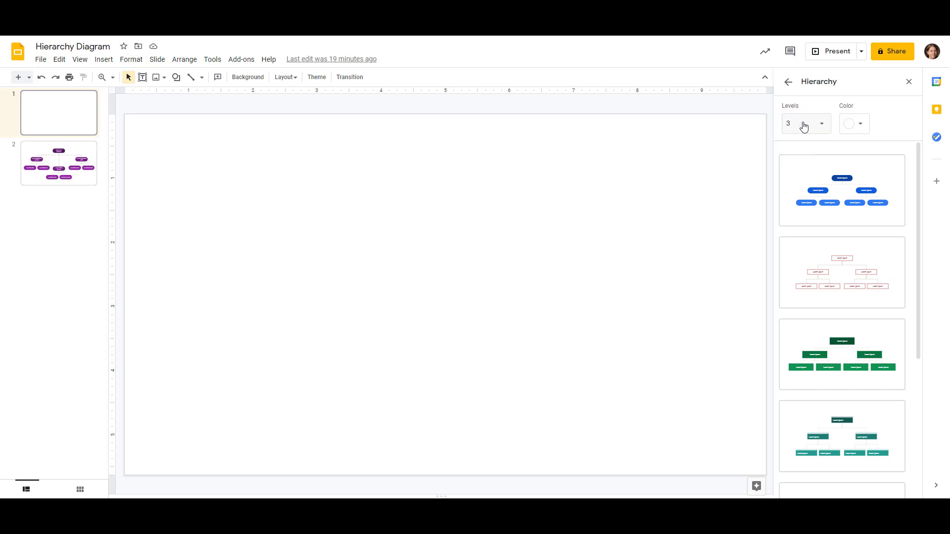
pyautogui.click(866, 129)
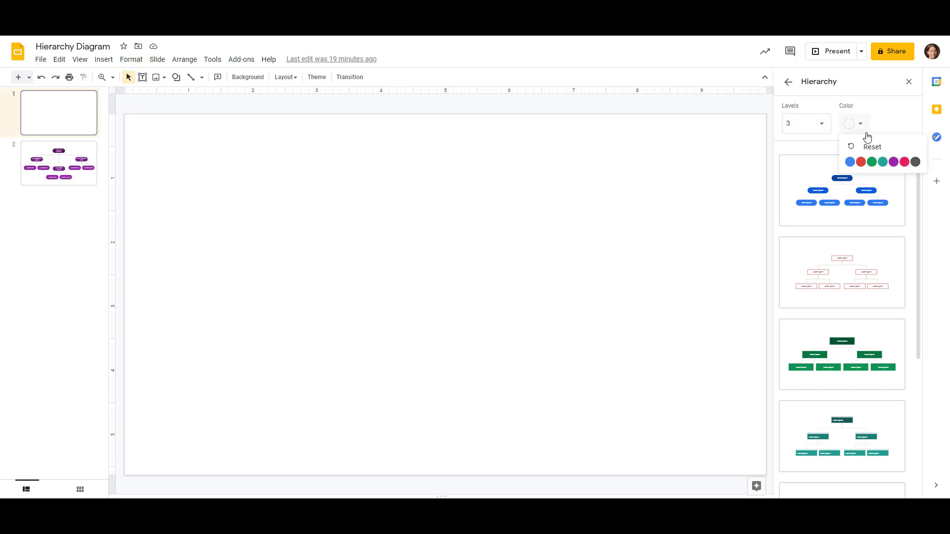
pyautogui.click(893, 163)
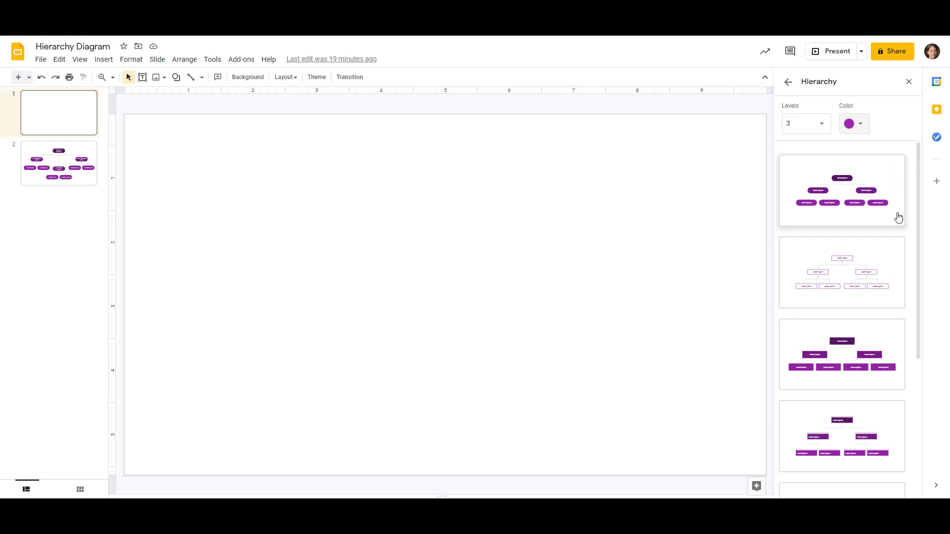
pyautogui.scroll(-1, 900, 225)
pyautogui.scroll(-2, 901, 226)
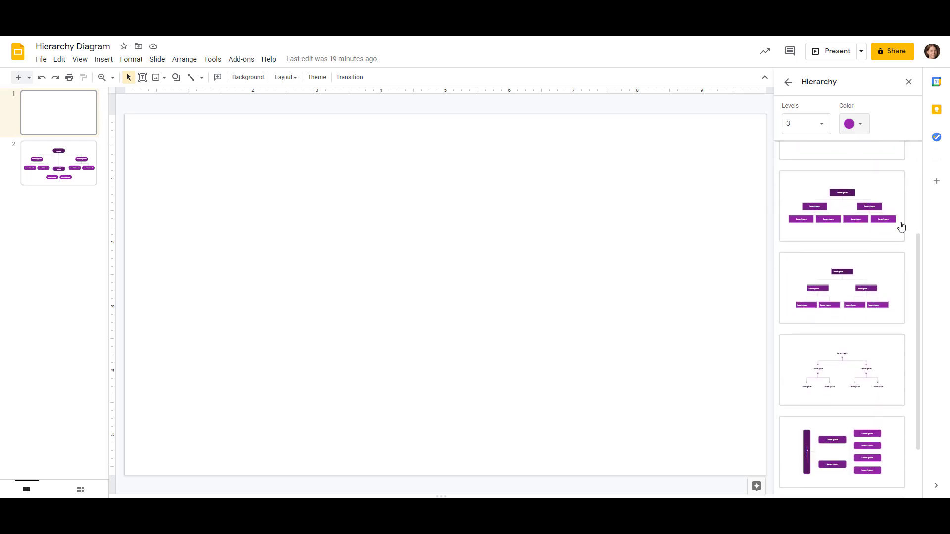
pyautogui.scroll(-2, 900, 226)
pyautogui.scroll(5, 901, 226)
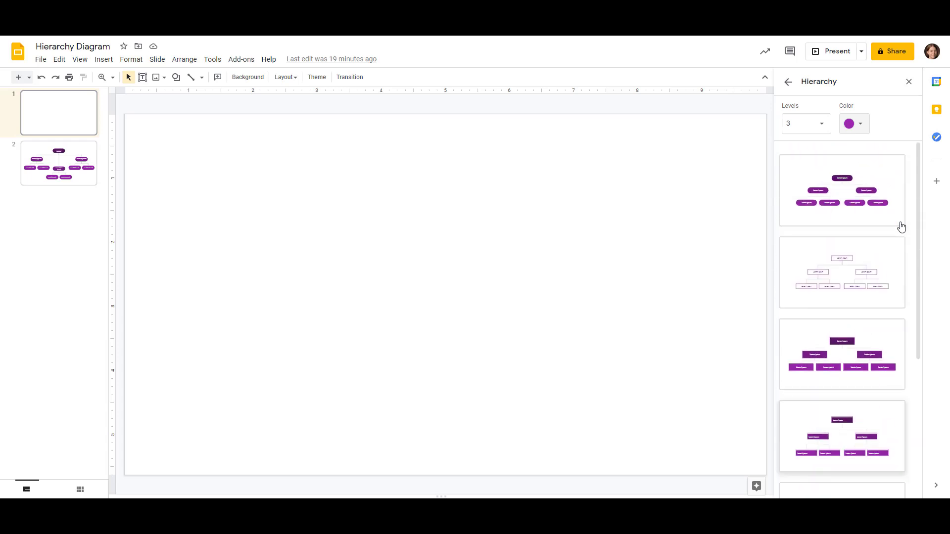
# Insert the purple rounded-pill hierarchy and relabel its top box 'Business HQ (Chicago)'
pyautogui.click(893, 224)
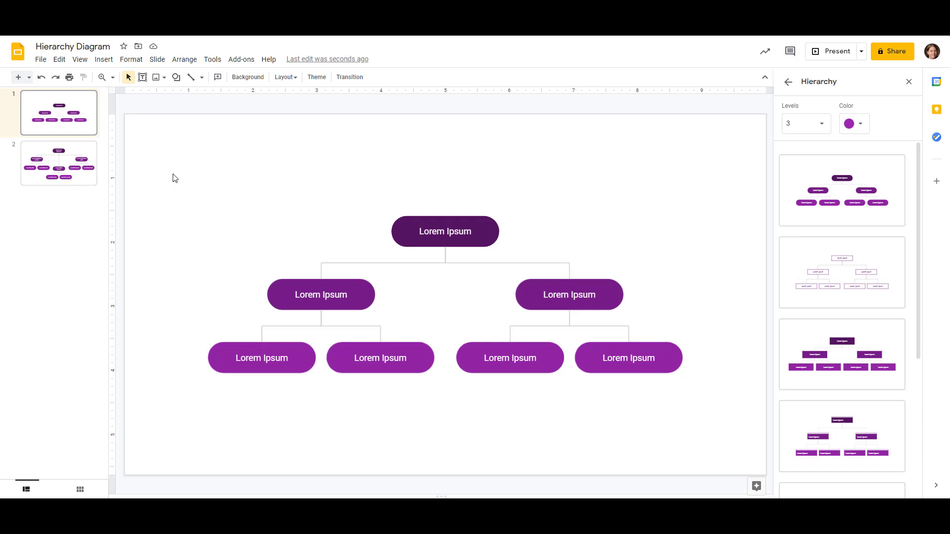
pyautogui.click(473, 231)
pyautogui.moveTo(473, 231); pyautogui.dragTo(400, 227)
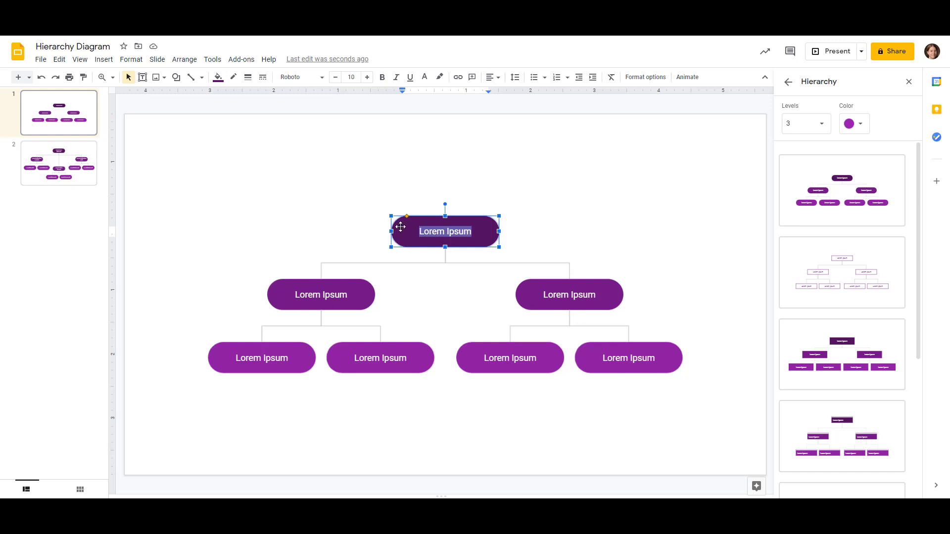
pyautogui.write('Business ')
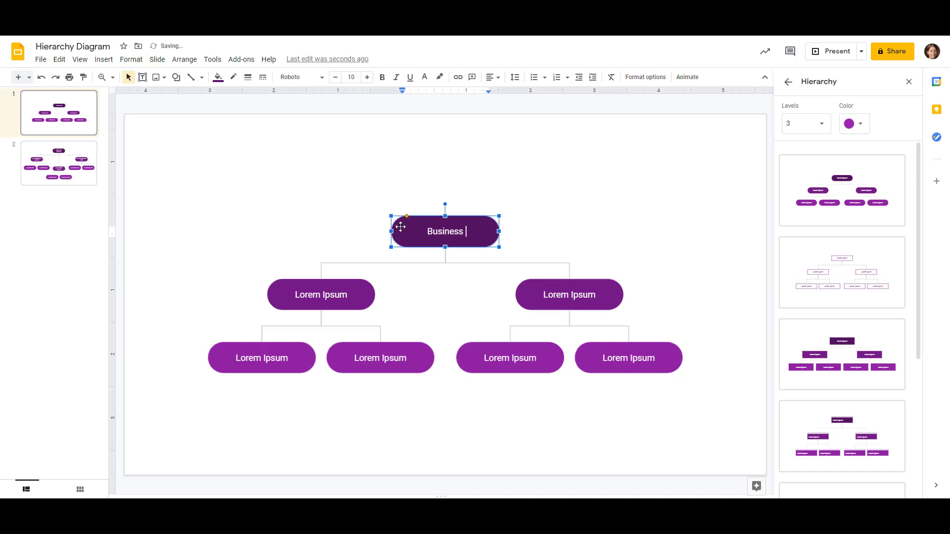
pyautogui.write('HQ (Chicago')
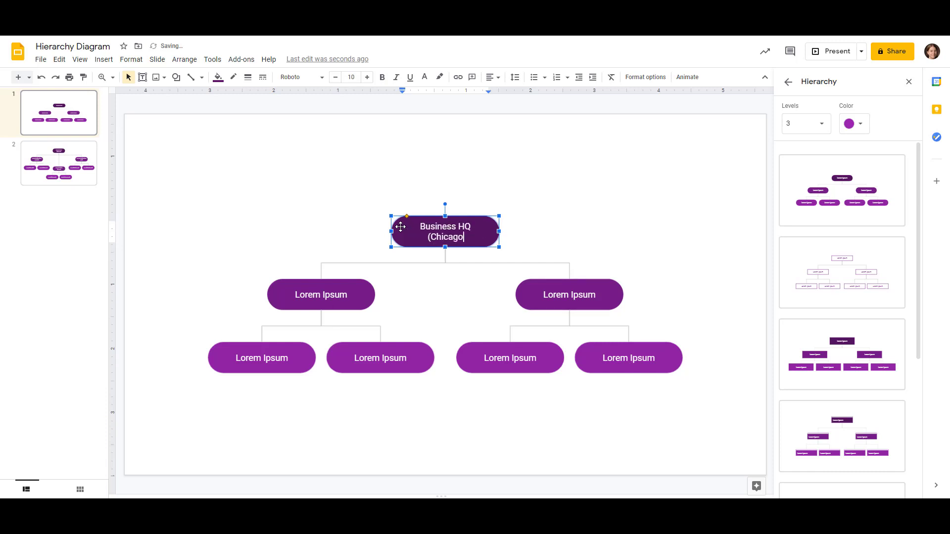
pyautogui.write(')')
pyautogui.click(409, 206)
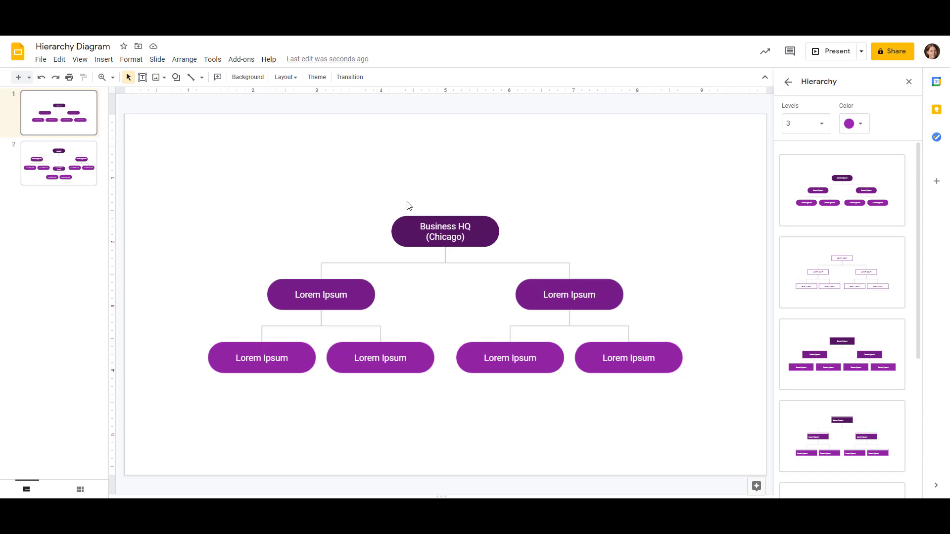
# Select the entire hierarchy diagram and nudge it two steps up the slide
pyautogui.click(368, 296)
pyautogui.click(557, 302)
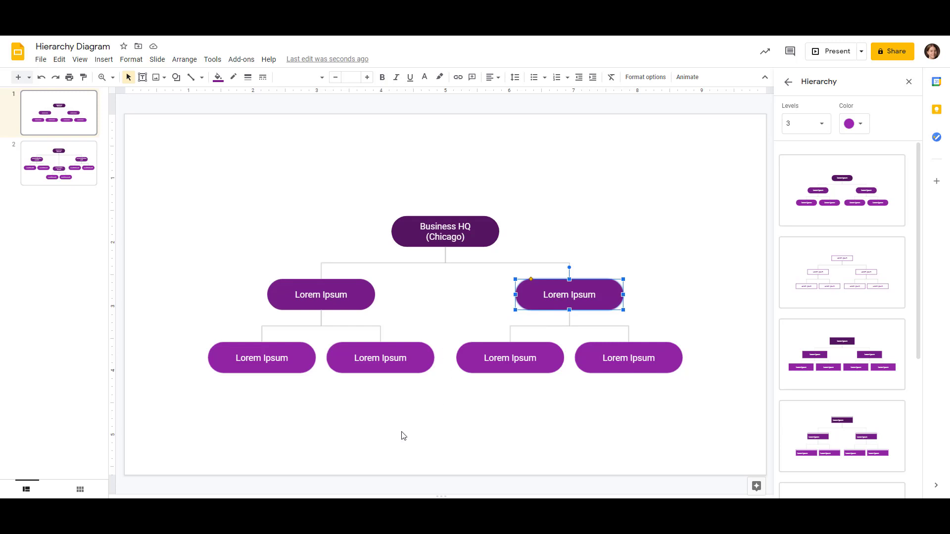
pyautogui.click(155, 220)
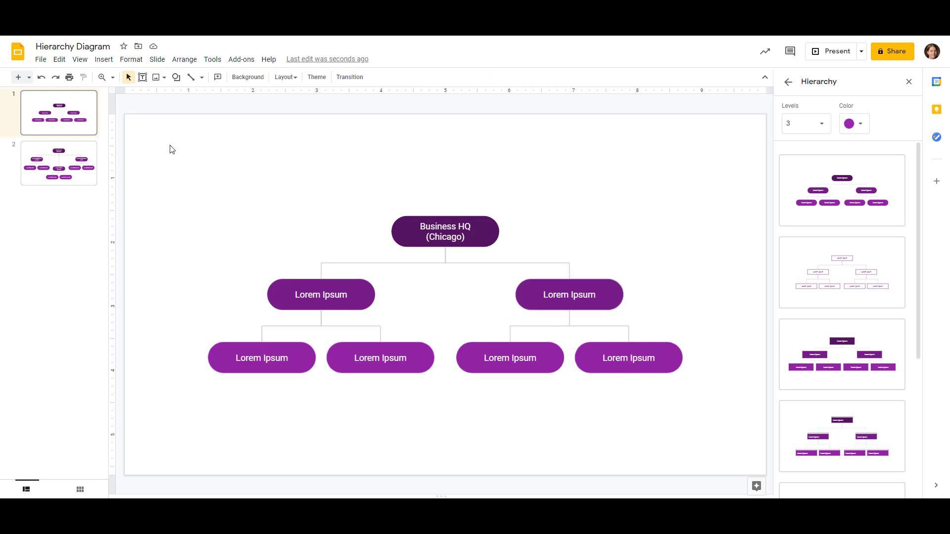
pyautogui.moveTo(157, 139); pyautogui.dragTo(702, 424)
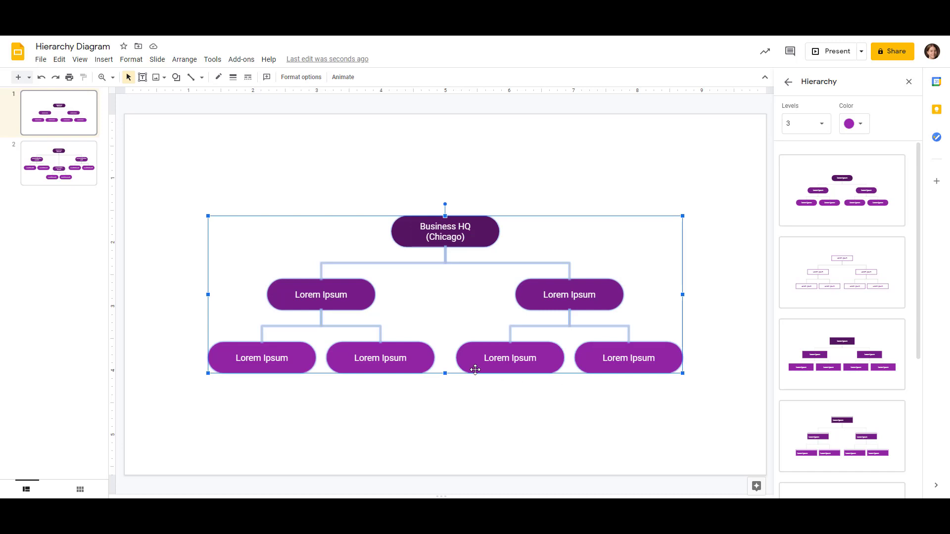
pyautogui.press('Up')
pyautogui.press('Up')
pyautogui.press('Up')
pyautogui.press('Up')
pyautogui.press('Up')
pyautogui.press('Up')
pyautogui.press('Up')
pyautogui.press('Up')
pyautogui.press('Up')
pyautogui.press('Up')
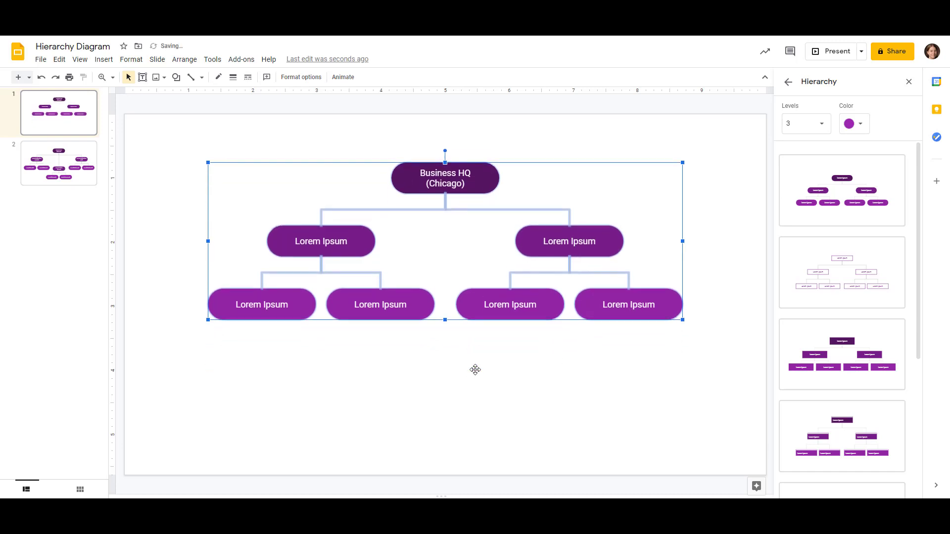
pyautogui.press('Up')
pyautogui.press('Up')
pyautogui.press('Up')
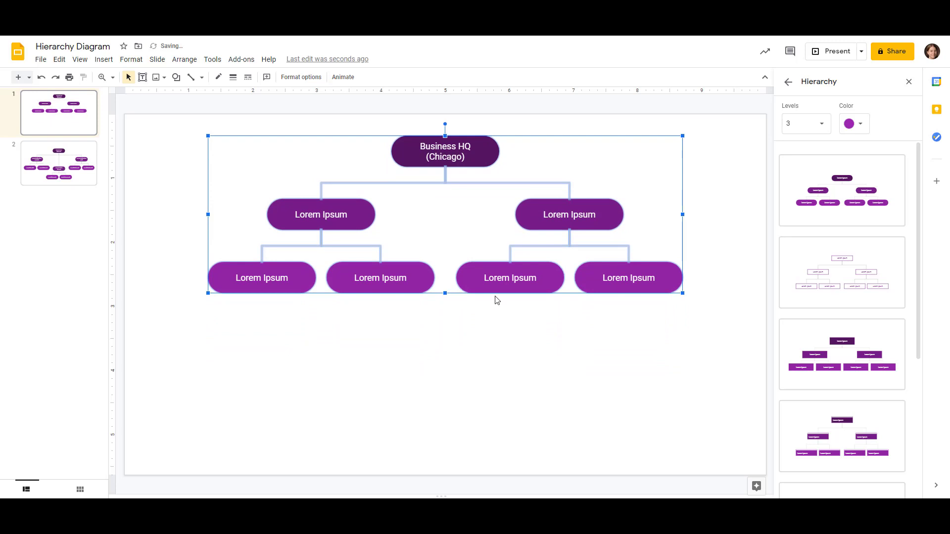
pyautogui.click(493, 346)
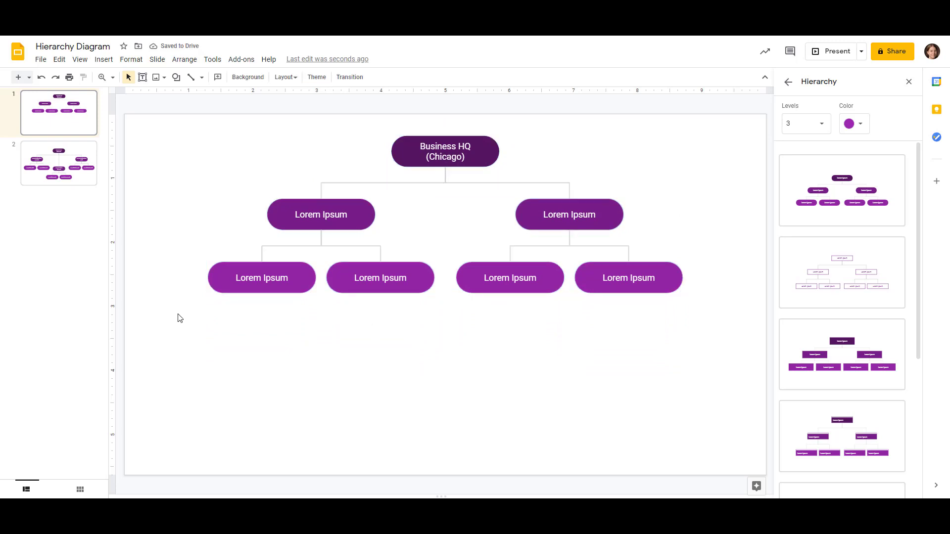
# Duplicate the left branch with its two sub-branches and centre the copy below the chart
pyautogui.moveTo(178, 319); pyautogui.dragTo(441, 192)
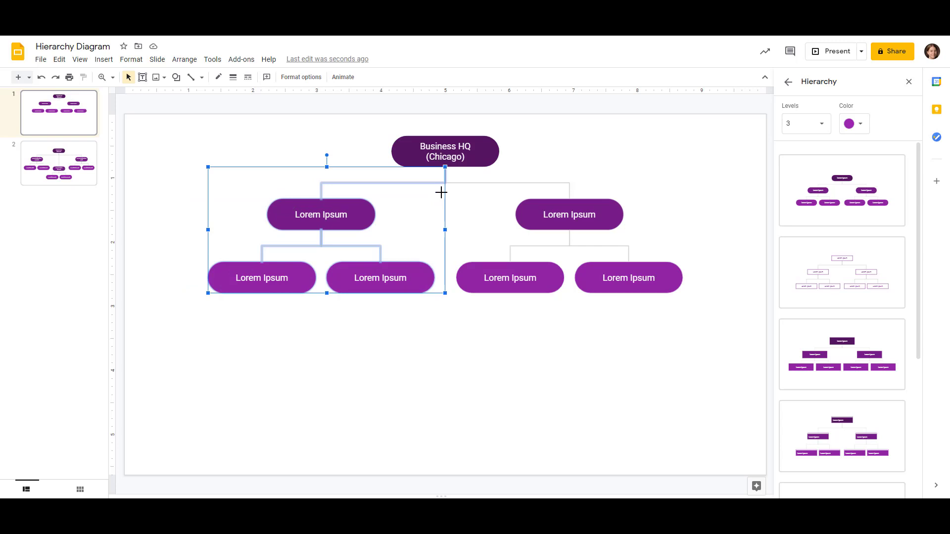
pyautogui.hotkey('ctrl', 'd')
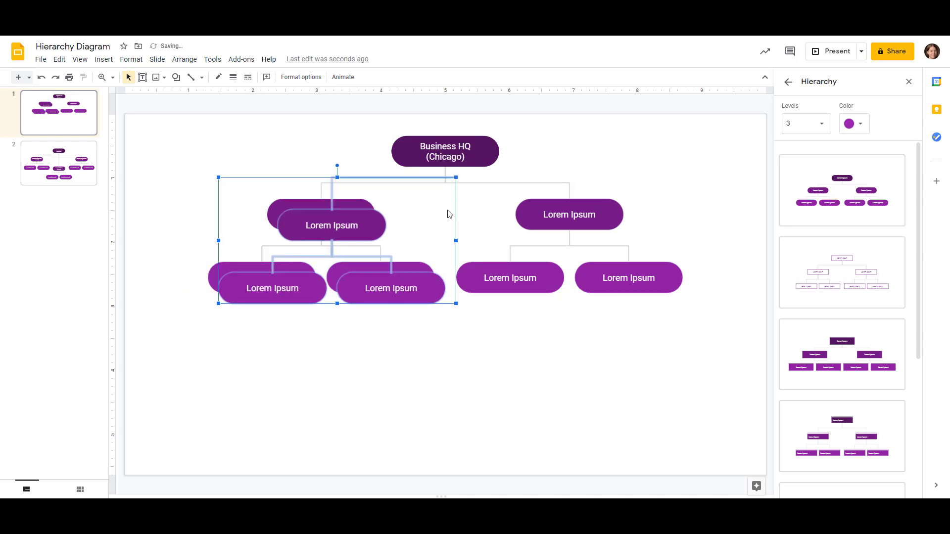
pyautogui.press('Down')
pyautogui.press('Down')
pyautogui.press('Down')
pyautogui.press('Down')
pyautogui.press('Down')
pyautogui.press('Down')
pyautogui.press('Down')
pyautogui.press('Down')
pyautogui.press('Down')
pyautogui.press('Down')
pyautogui.press('Down')
pyautogui.press('Down')
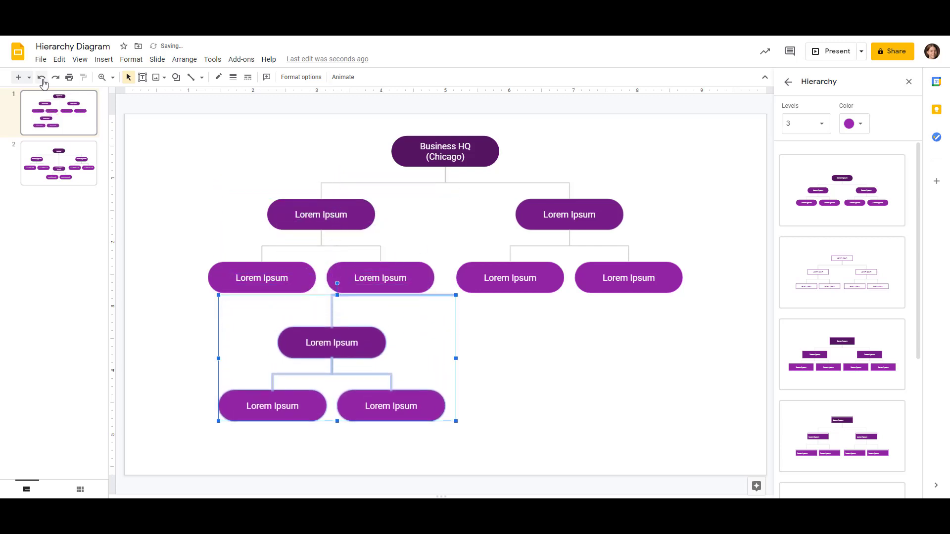
pyautogui.press('Right')
pyautogui.press('Right')
pyautogui.press('Right')
pyautogui.press('Right')
pyautogui.press('Right')
pyautogui.press('Right')
pyautogui.press('Right')
pyautogui.press('Right')
pyautogui.press('Right')
pyautogui.press('Down')
pyautogui.press('Down')
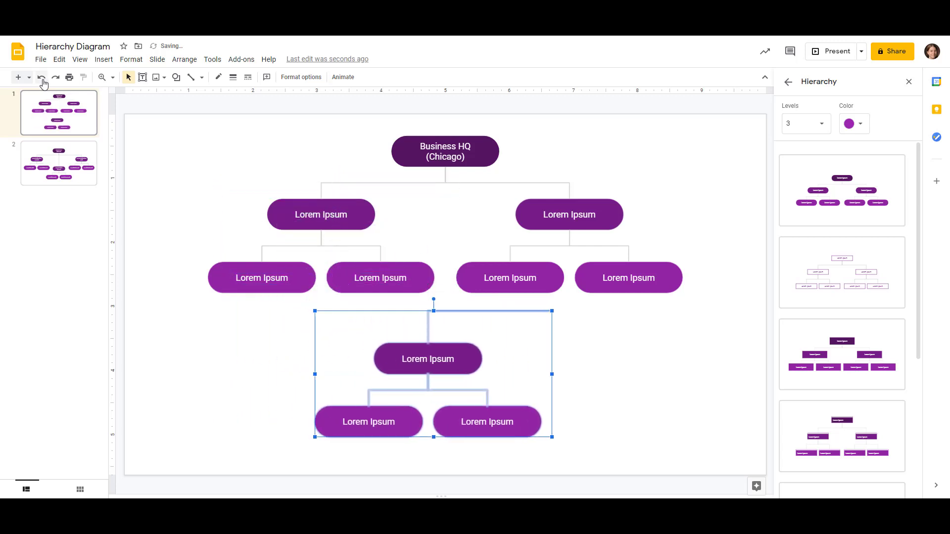
pyautogui.press('Right')
pyautogui.press('Right')
pyautogui.press('Right')
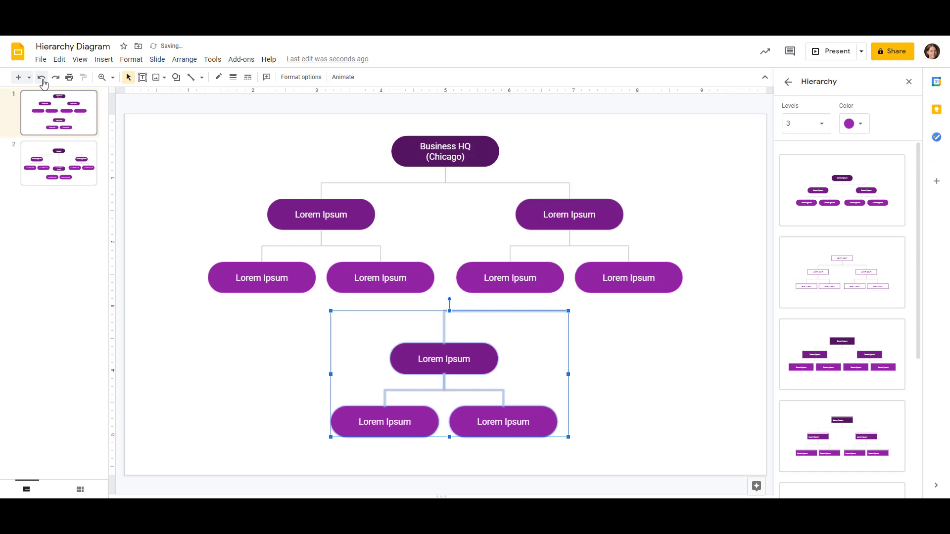
pyautogui.press('Escape')
pyautogui.click(551, 311)
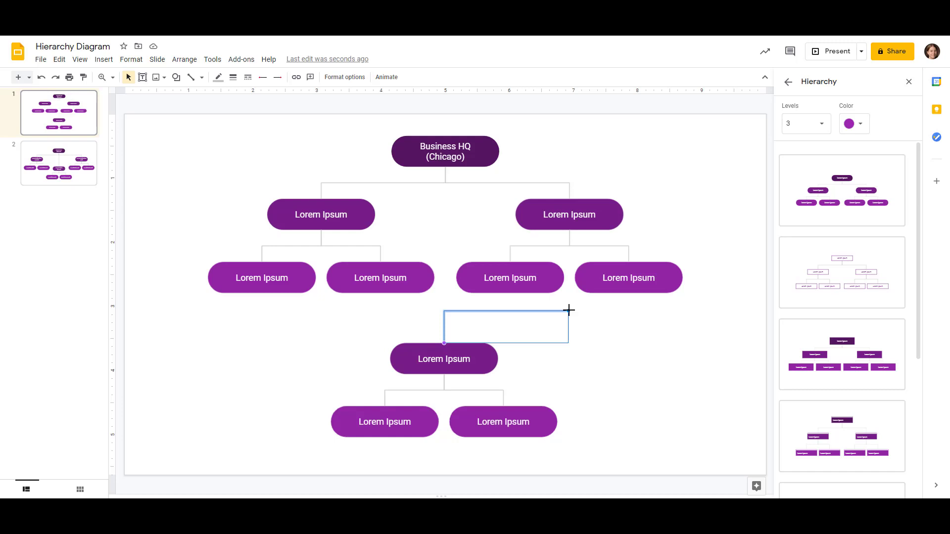
# Extend the copy's connector up to Business HQ (Chicago) and nudge the branch upward
pyautogui.moveTo(569, 310)
pyautogui.mouseDown()
pyautogui.moveTo(462, 237)
pyautogui.moveTo(445, 182)
pyautogui.mouseUp()
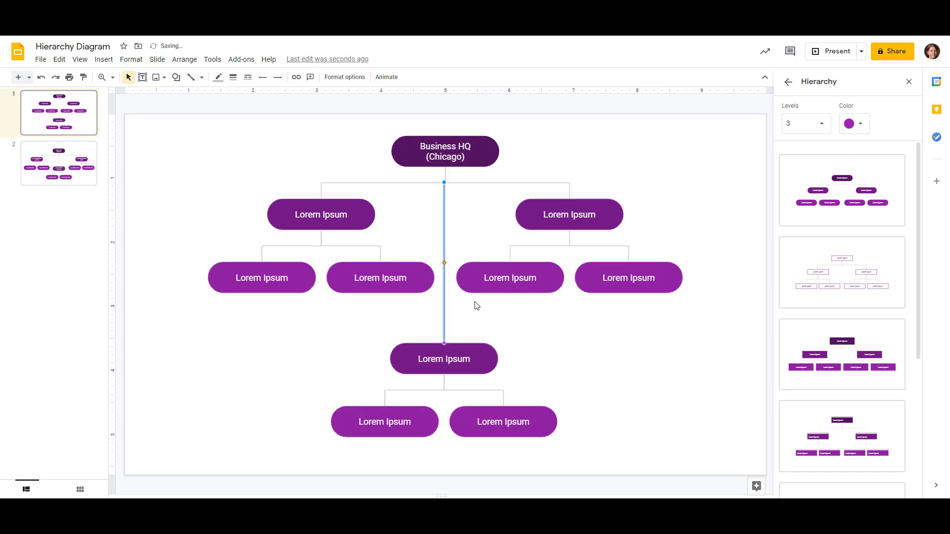
pyautogui.click(622, 359)
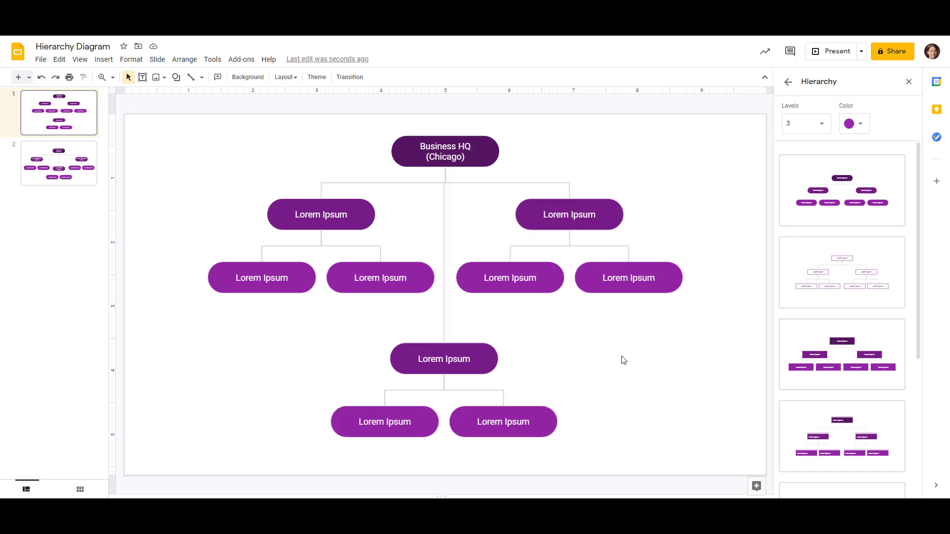
pyautogui.moveTo(299, 450); pyautogui.dragTo(607, 336)
pyautogui.press('Up')
pyautogui.press('Up')
pyautogui.press('Up')
pyautogui.press('Up')
pyautogui.press('Up')
pyautogui.press('Up')
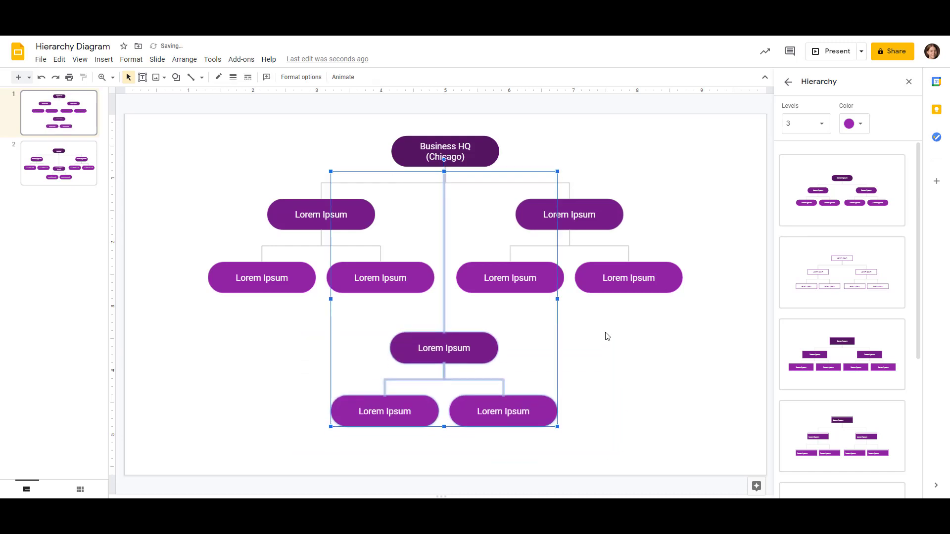
pyautogui.click(607, 336)
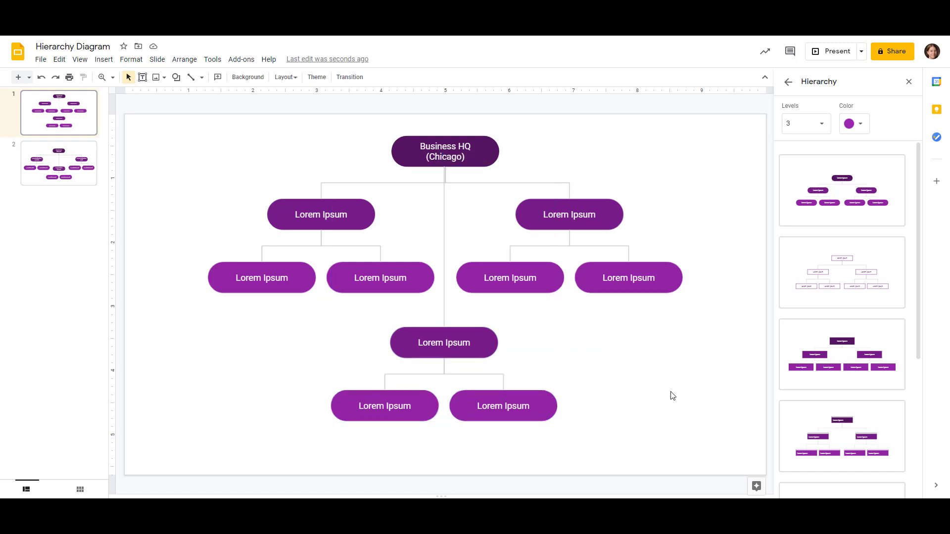